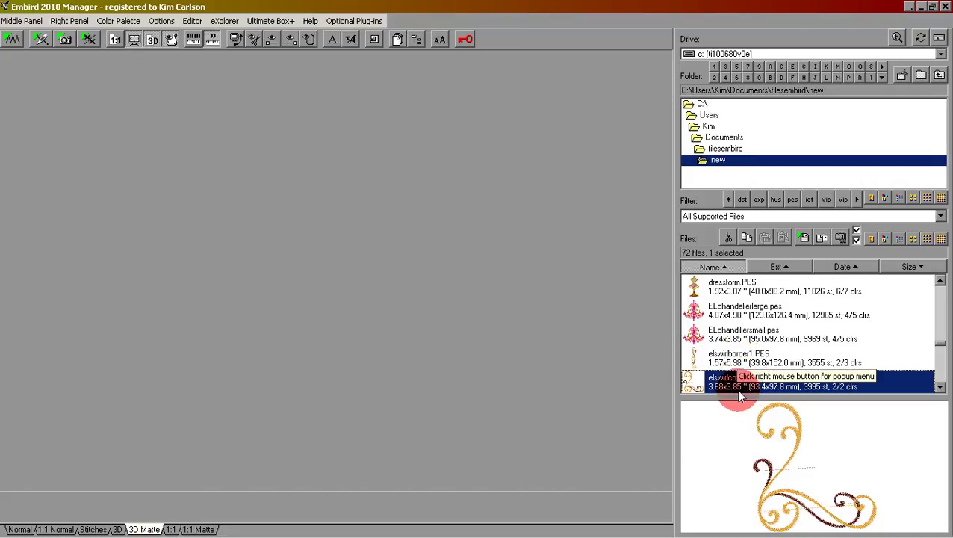
Preview elswirlborder1.PES from the new folder's file list
click(726, 359)
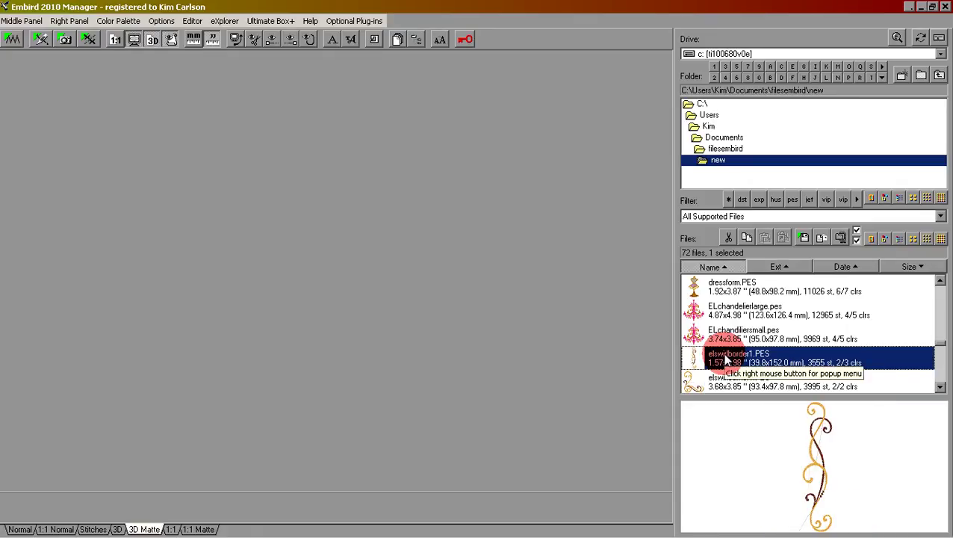
Load elswirlborder1.PES and open it in the Editor (1.57x5.98 inches, 3538 stitches)
double_click(726, 359)
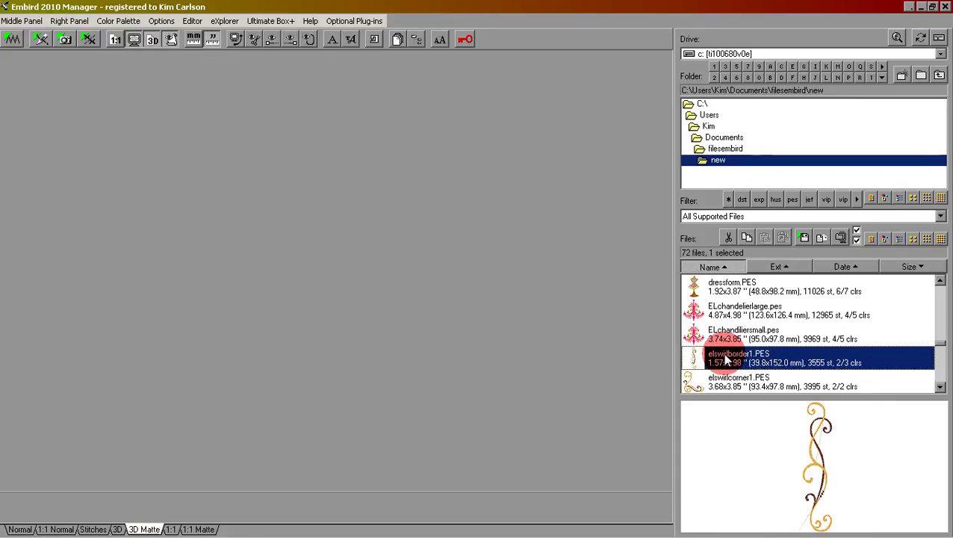
click(193, 21)
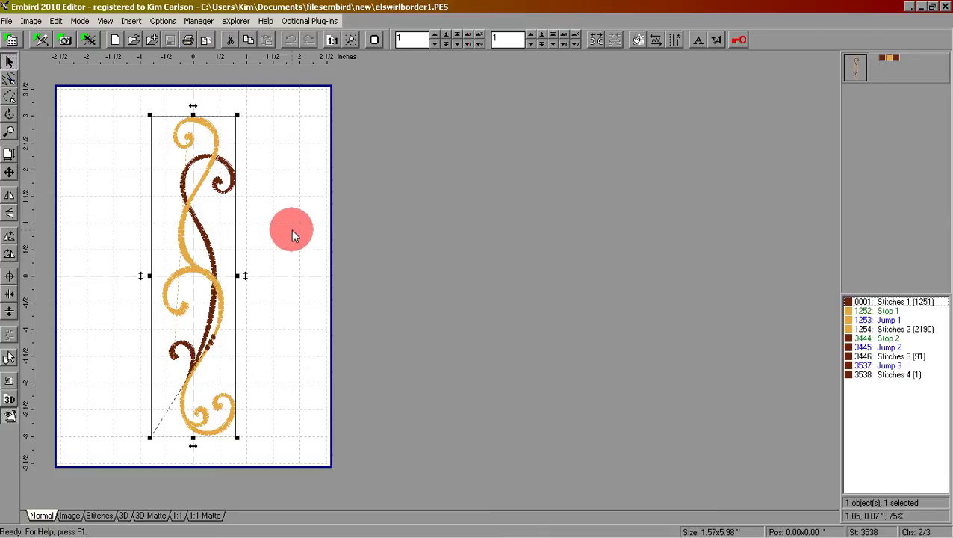
Save the design in Brother PES format under the name mergeddesign
click(6, 23)
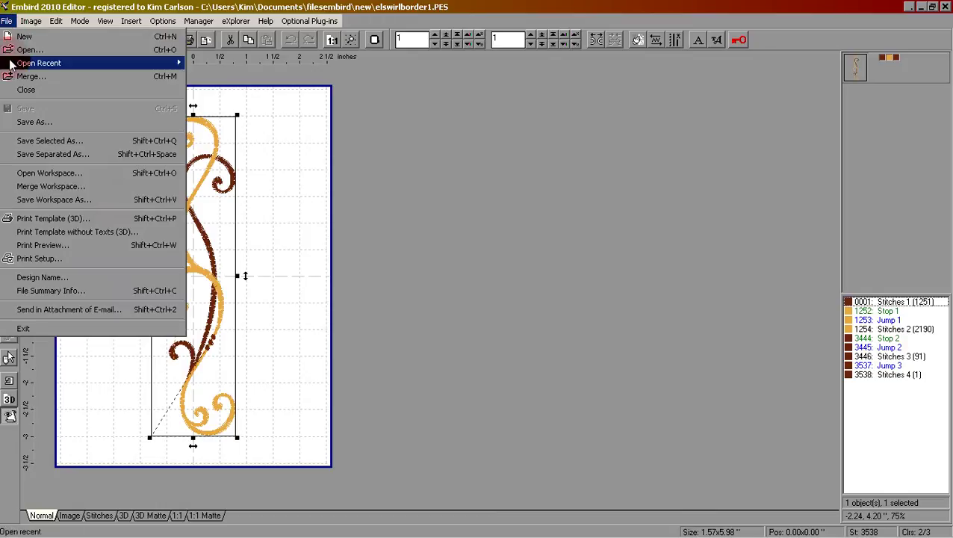
click(18, 124)
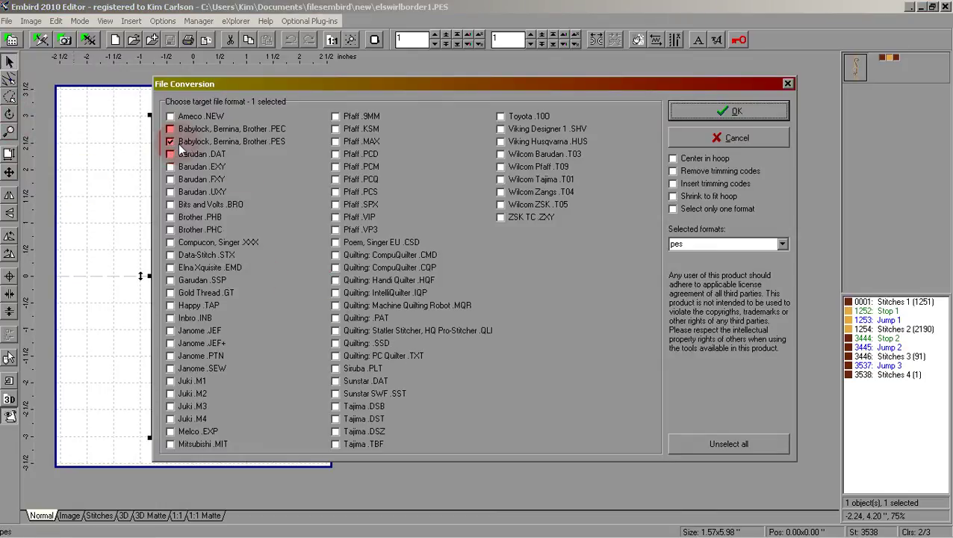
click(713, 112)
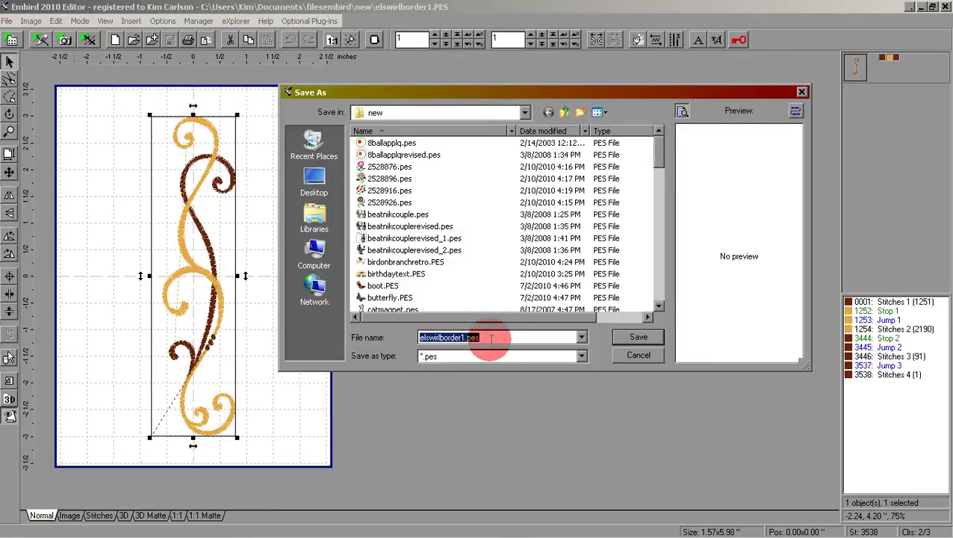
text(m)
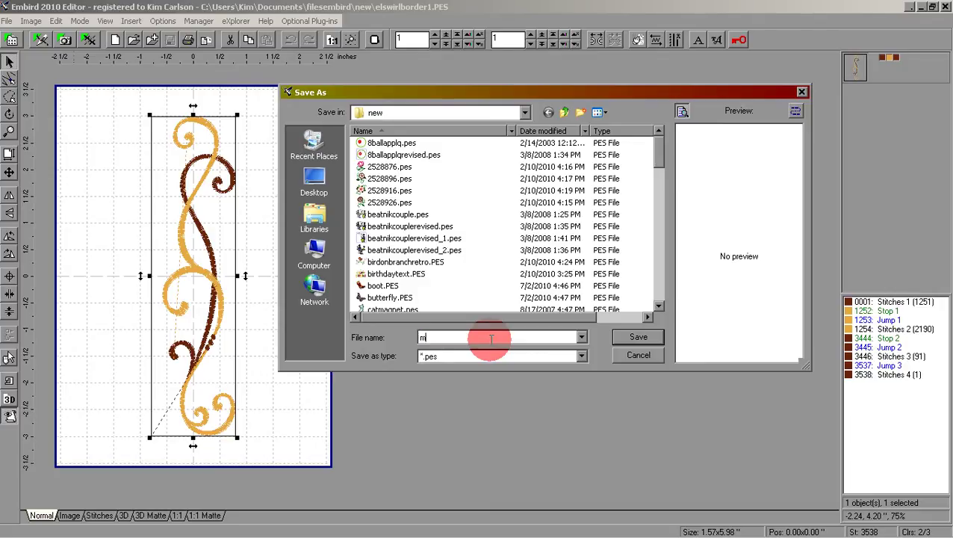
text(ergeddesign)
Finish saving mergeddesign.pes, then merge in the corner swirl elswirlcorner1.PES
click(620, 336)
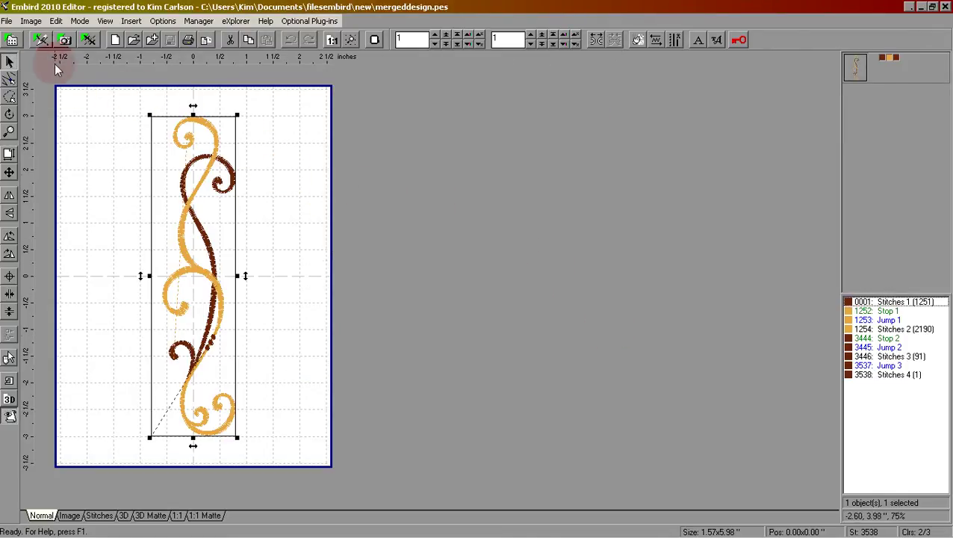
click(9, 21)
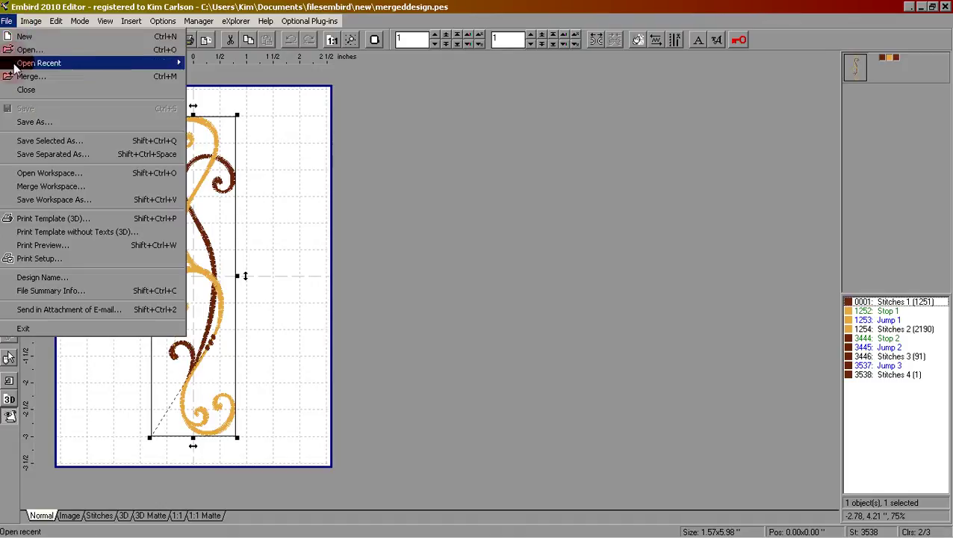
click(27, 77)
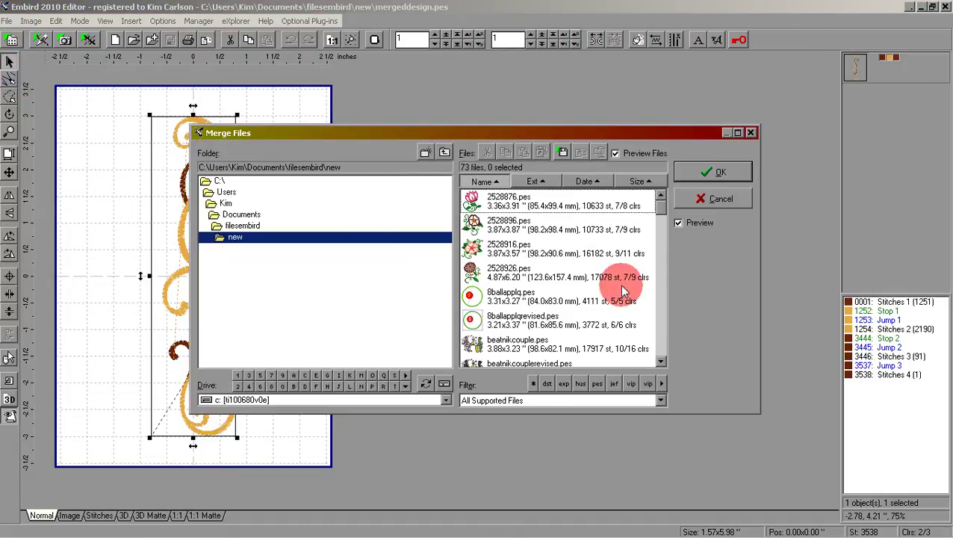
drag(660, 212, 664, 300)
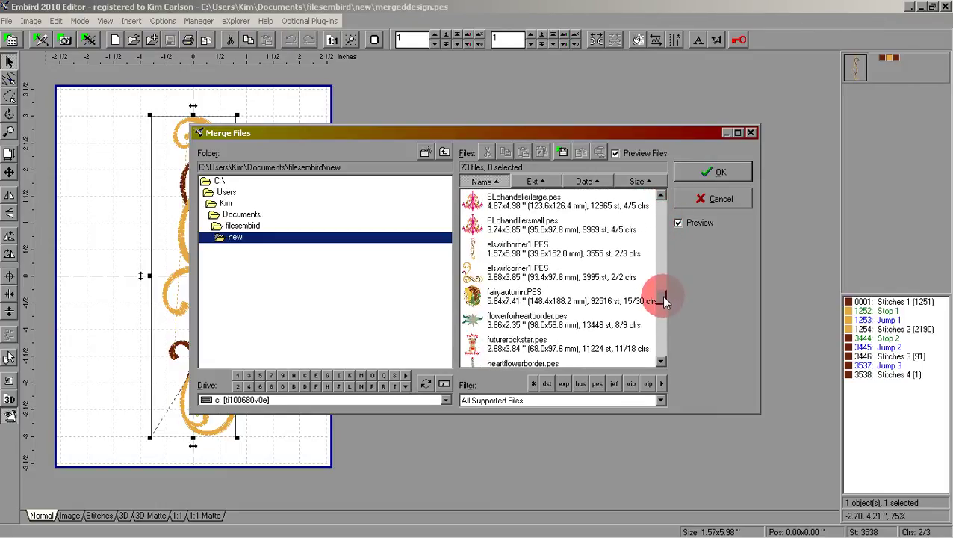
double_click(529, 280)
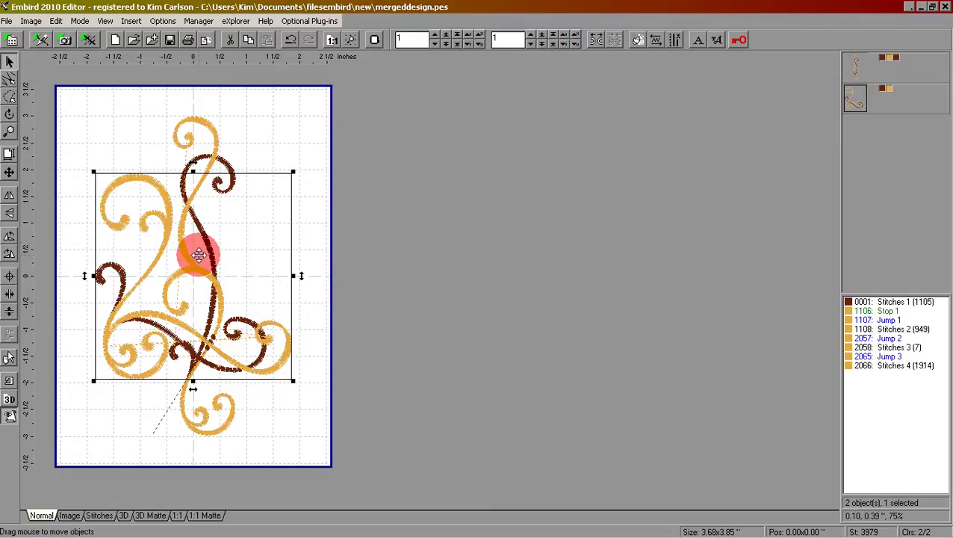
Drag the merged corner swirl down-left into the hoop's lower-left corner
click(199, 256)
drag(199, 255, 165, 334)
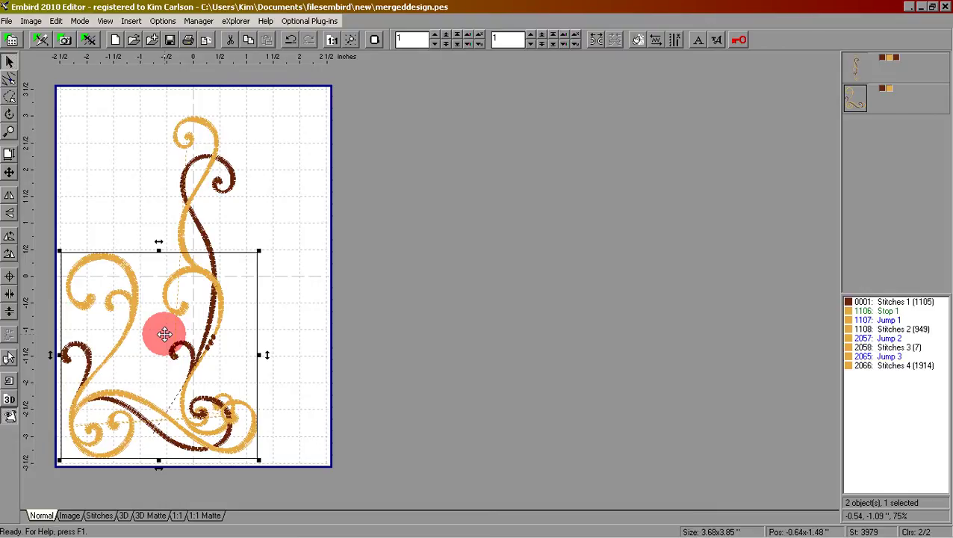
click(857, 69)
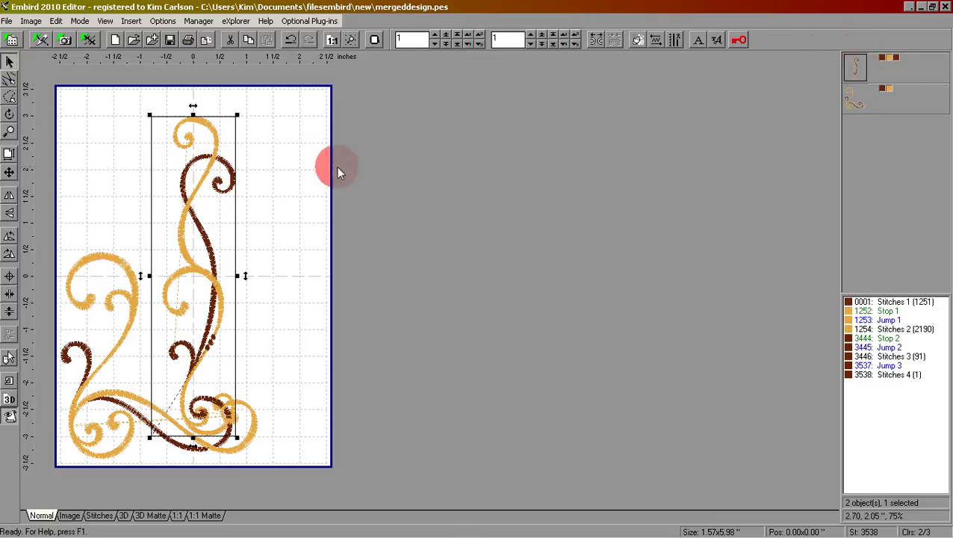
Drag the tall vertical swirl right against the hoop's edge, to position 1.56x0.42 inches
click(195, 225)
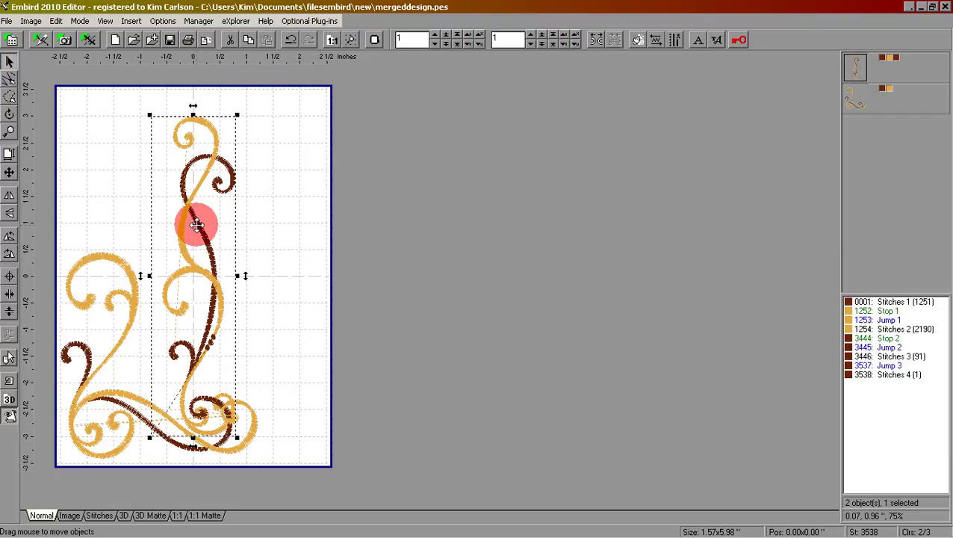
drag(195, 225, 279, 202)
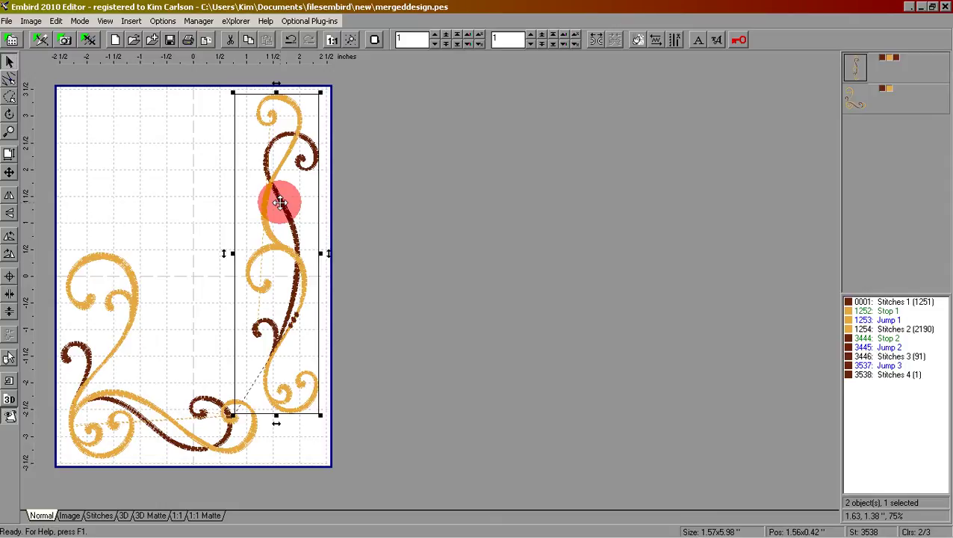
click(857, 69)
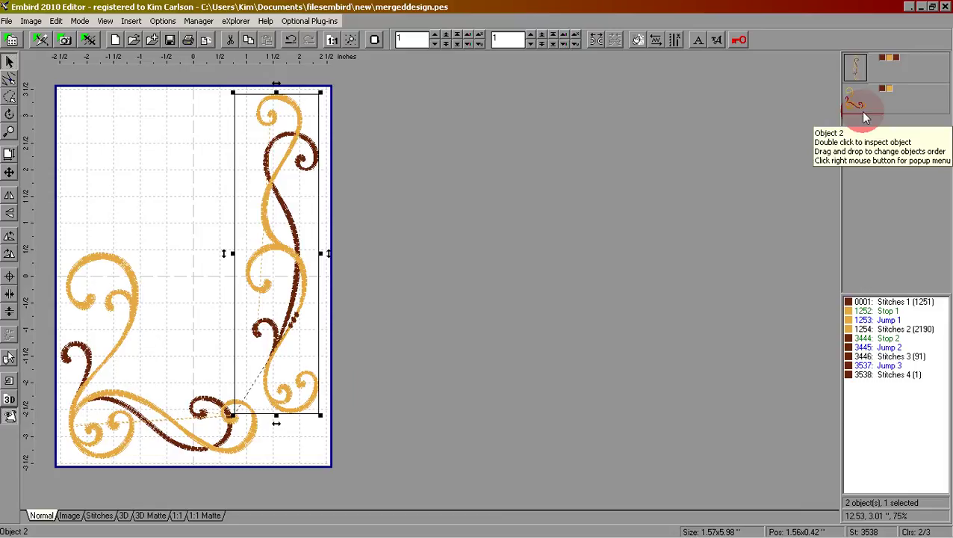
Select both swirls, join them into one 7520-stitch object, and centre it at 0.00x0.00
click(860, 75)
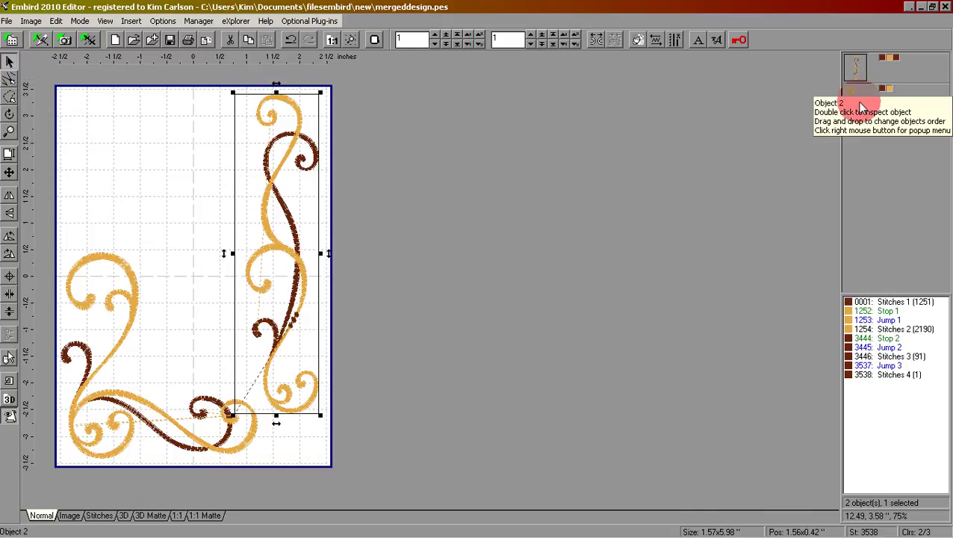
click(900, 191)
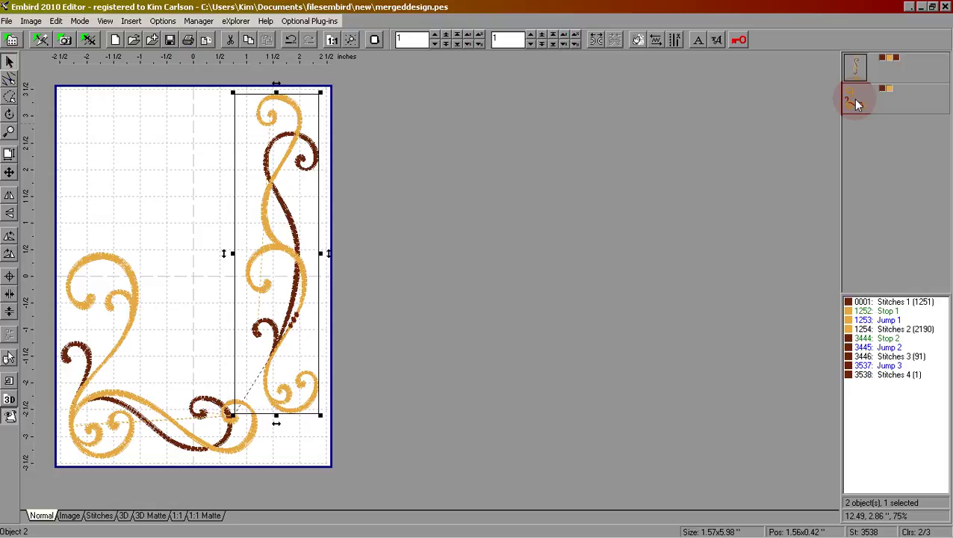
key(ctrl+a)
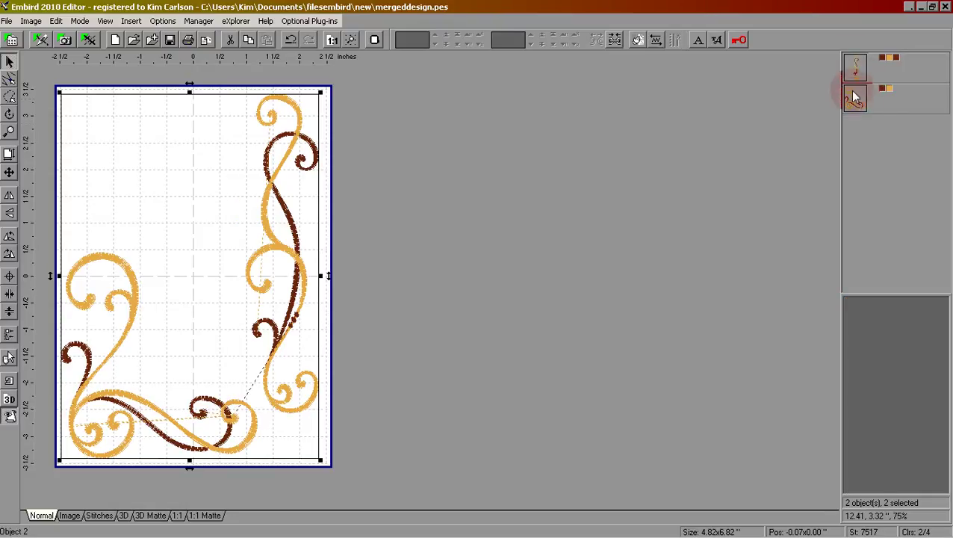
click(615, 47)
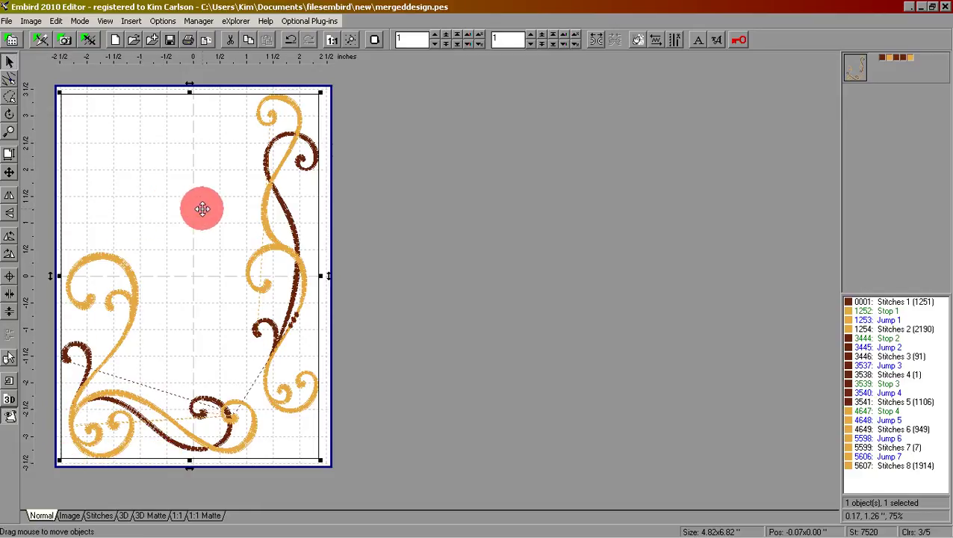
click(10, 278)
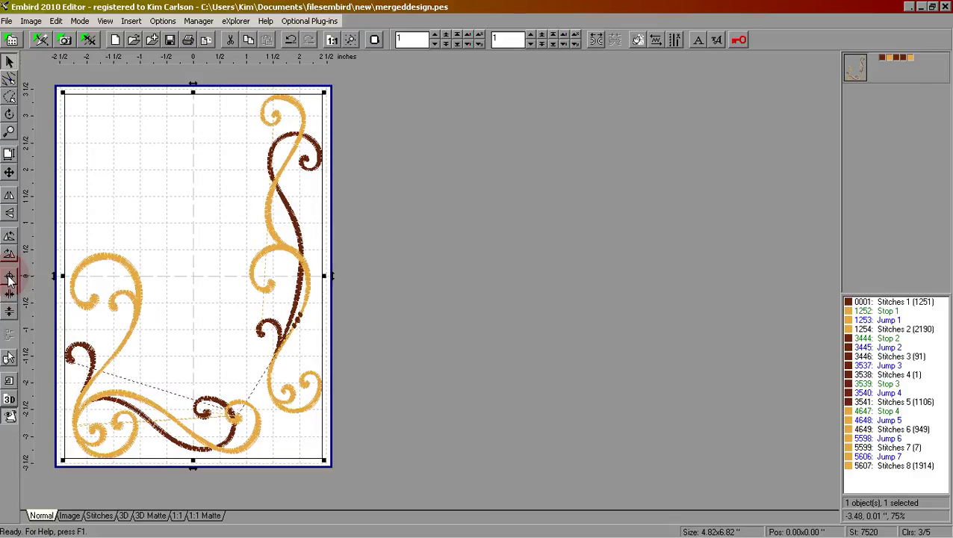
Isolate the brown colour, then use Show Color to restore the orange, brown and gold swatches
right_click(884, 62)
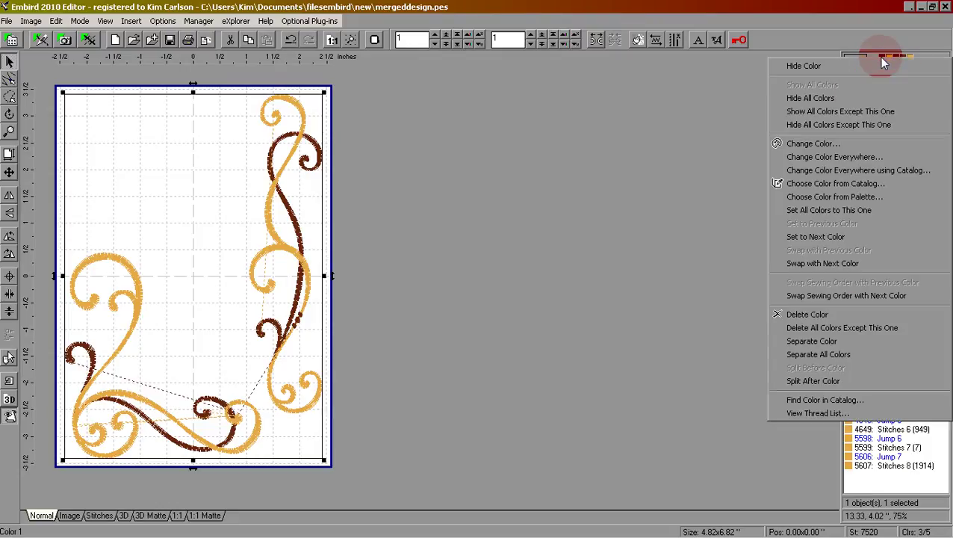
click(867, 125)
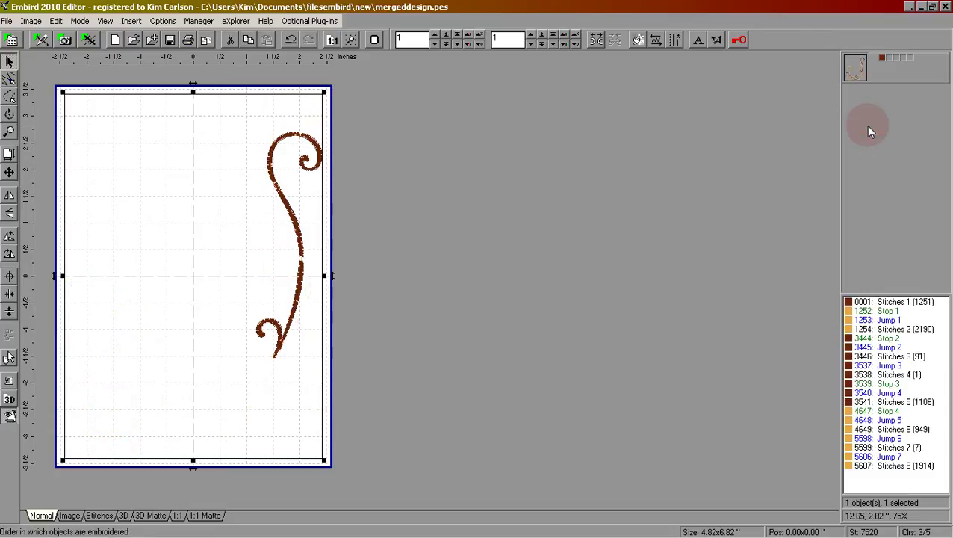
right_click(889, 58)
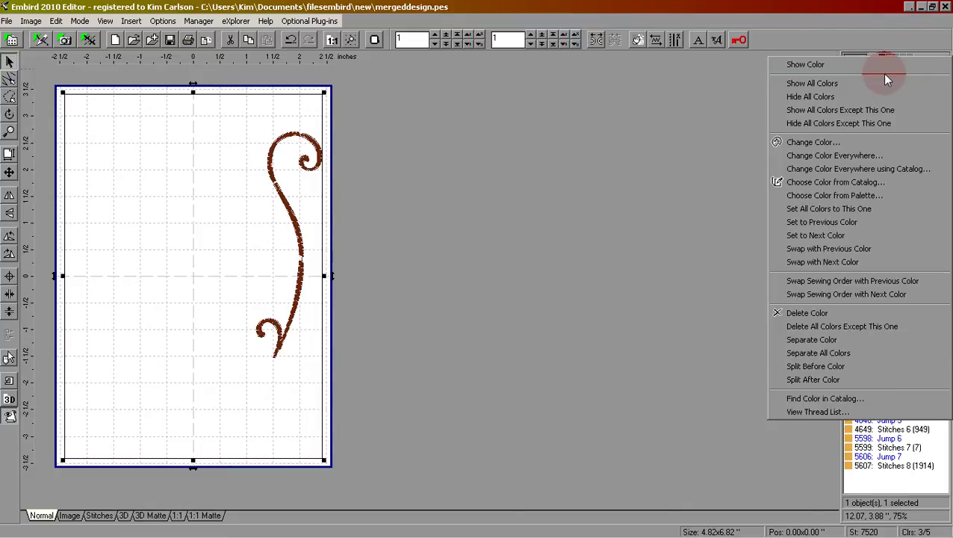
click(882, 67)
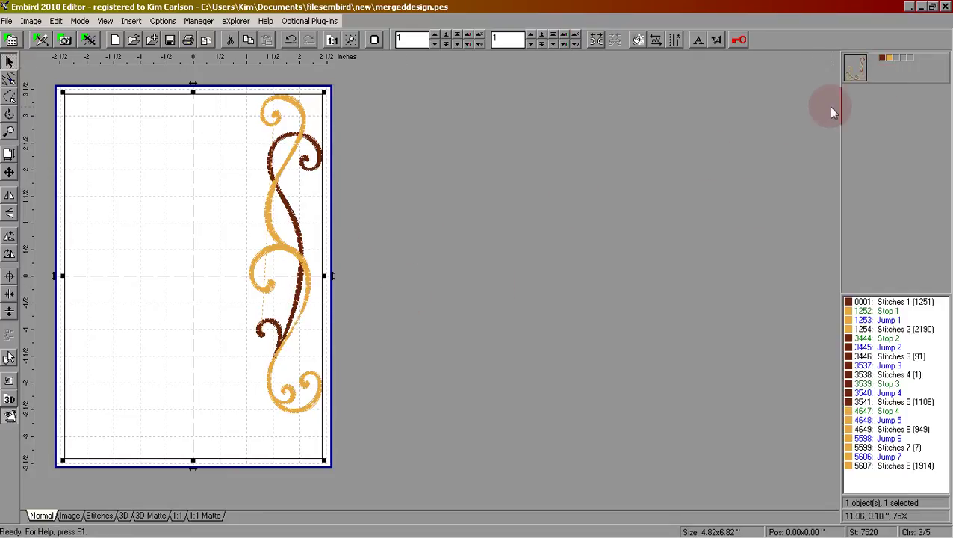
right_click(899, 60)
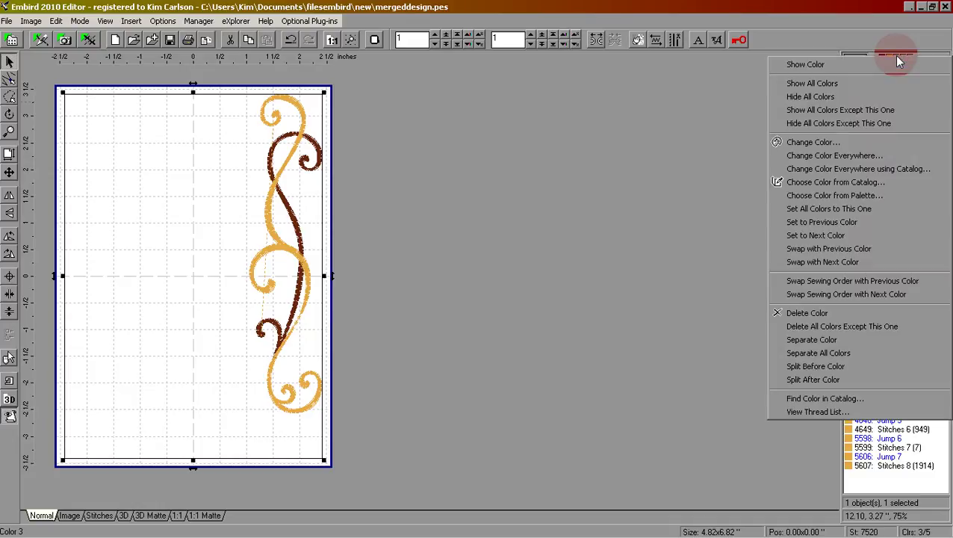
click(891, 64)
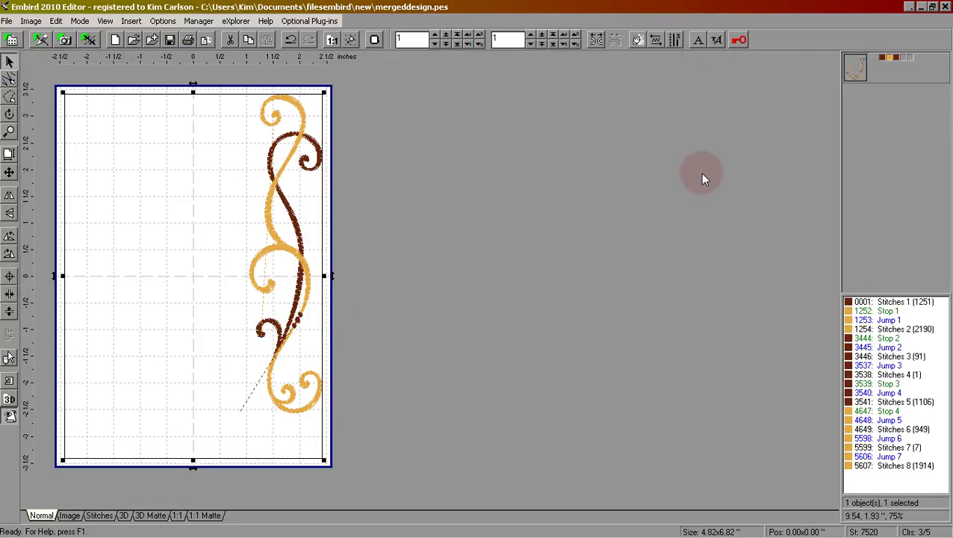
right_click(901, 57)
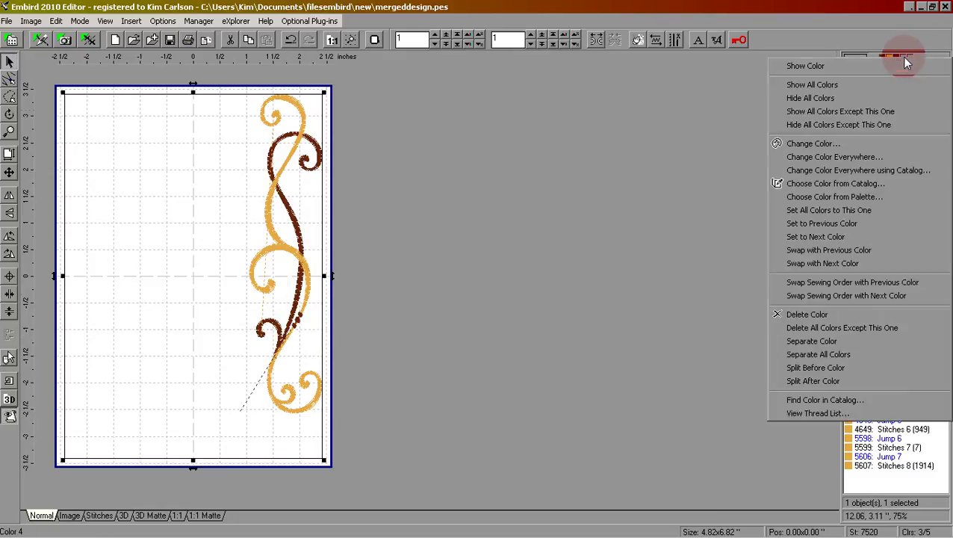
click(894, 67)
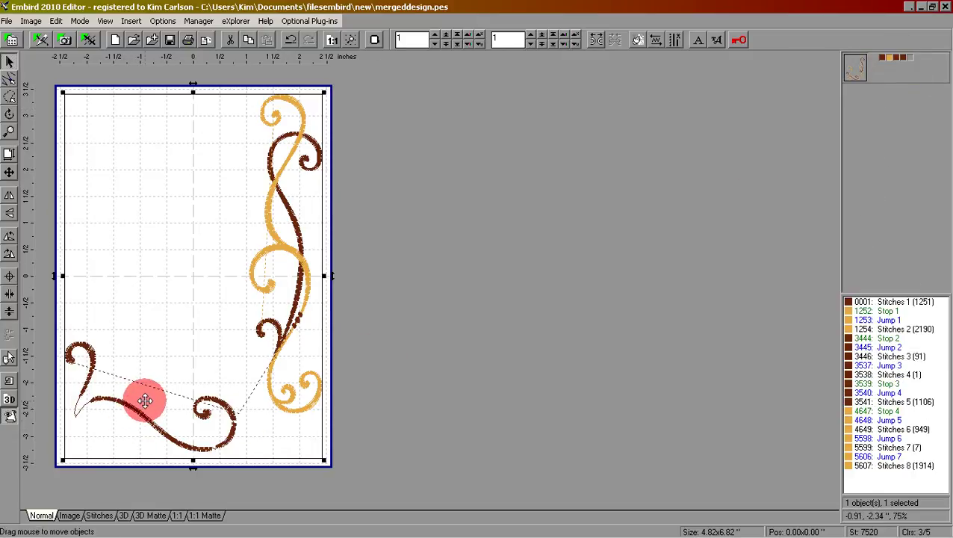
right_click(908, 58)
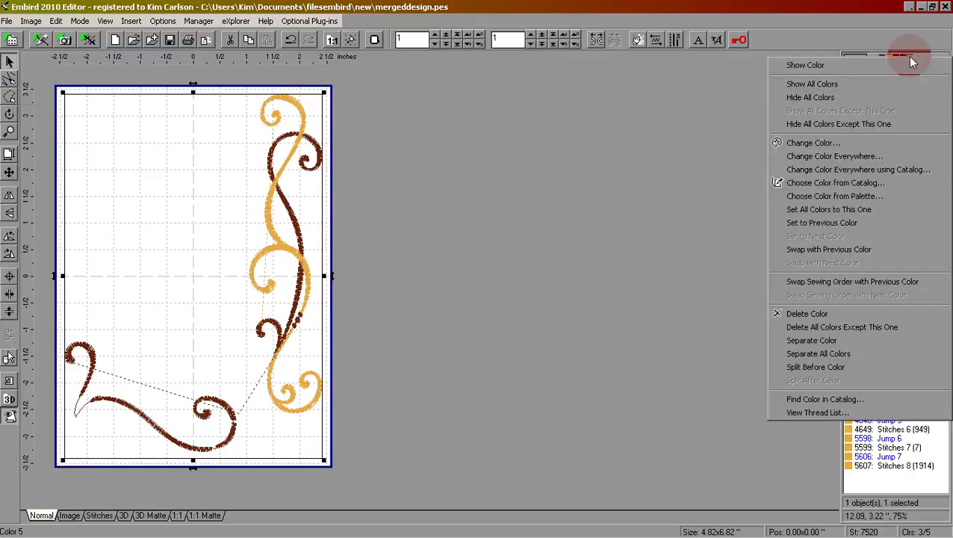
click(903, 69)
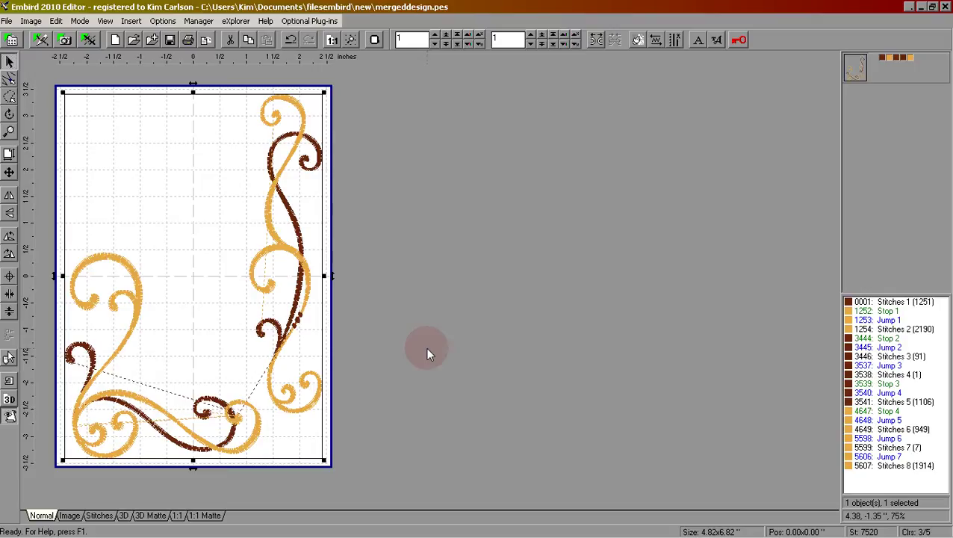
drag(283, 395, 242, 418)
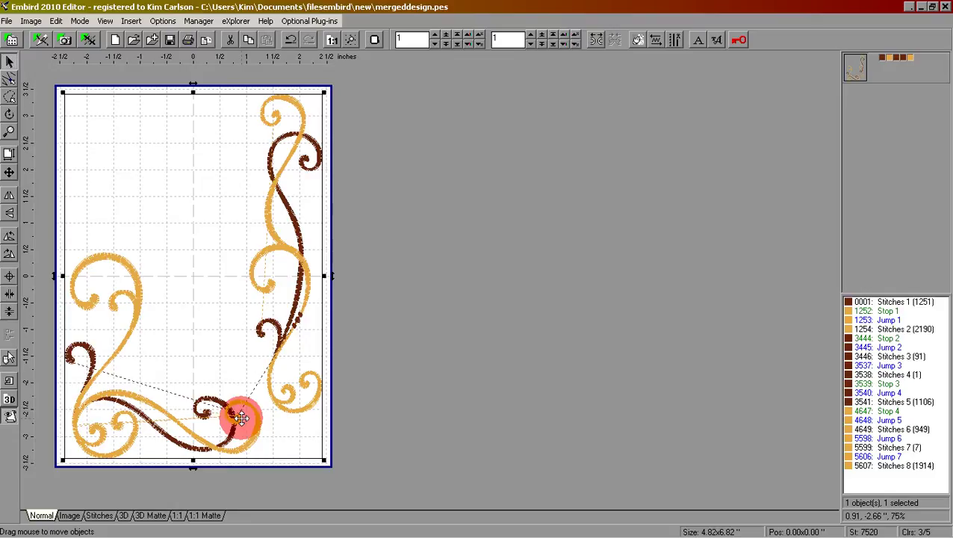
drag(241, 418, 241, 418)
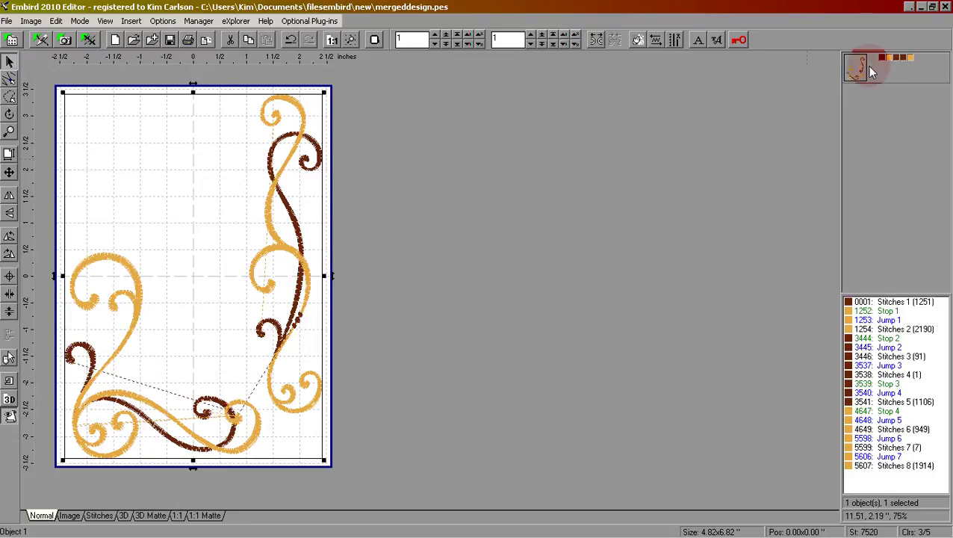
mouse_move(869, 64)
mouse_down()
mouse_move(904, 69)
mouse_move(765, 76)
mouse_move(649, 42)
mouse_up()
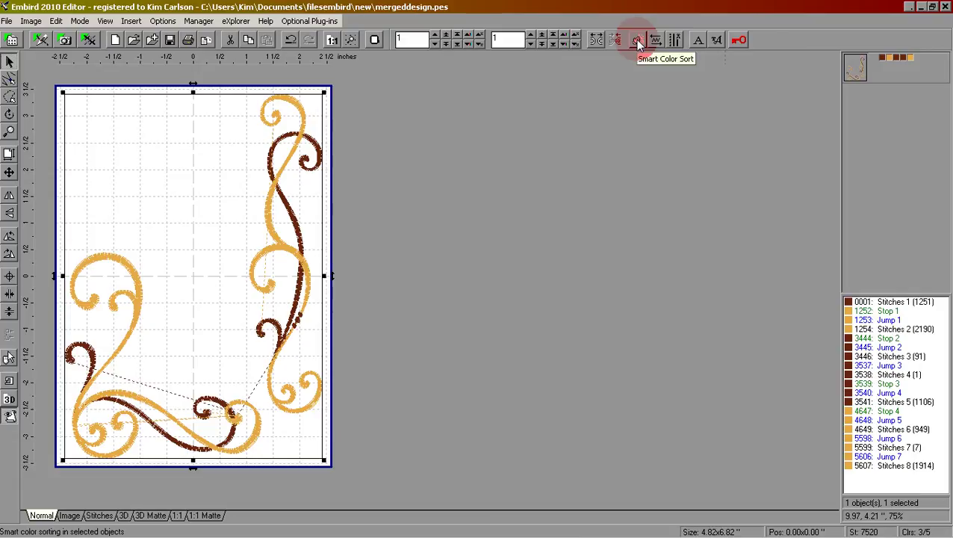
Smart-sort colours with maximal difference 1, leaving three colour blocks and 7518 stitches
click(635, 40)
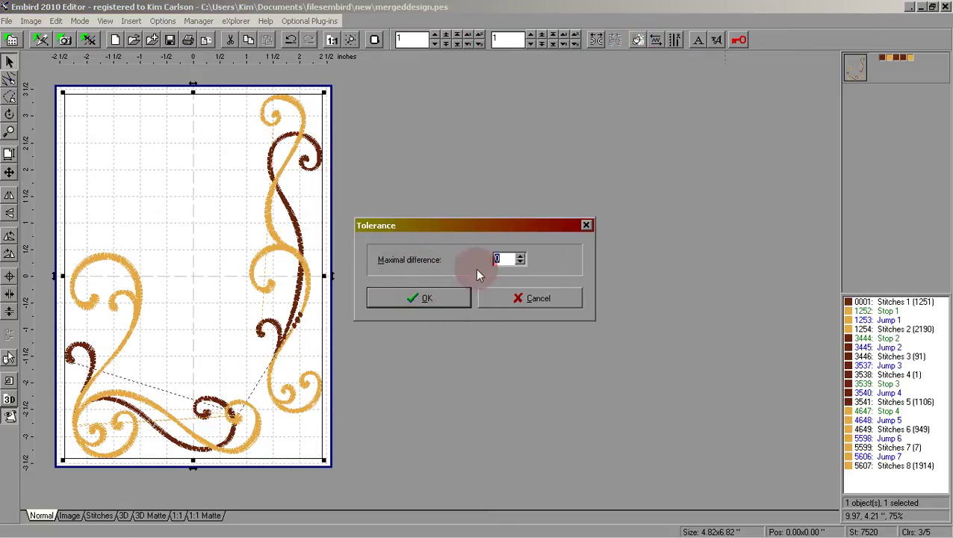
click(521, 256)
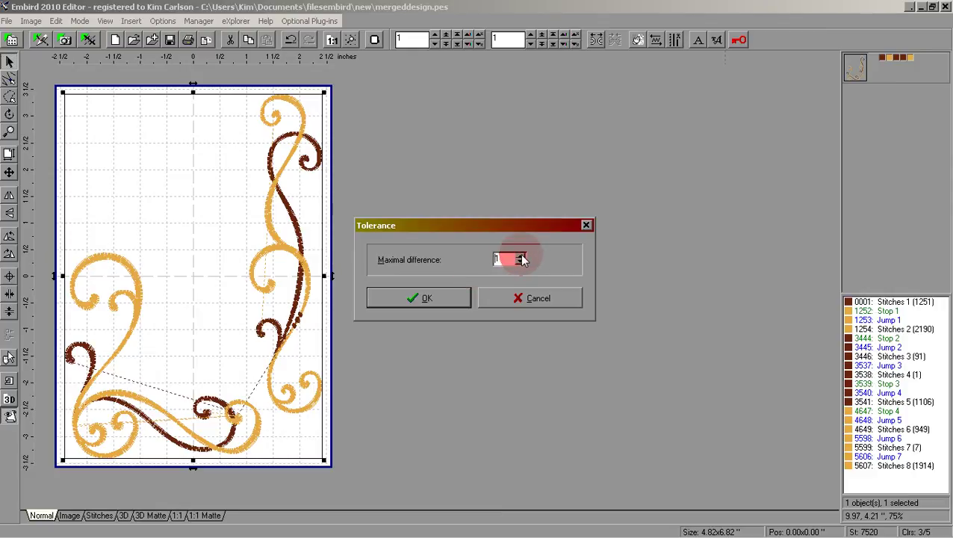
click(437, 296)
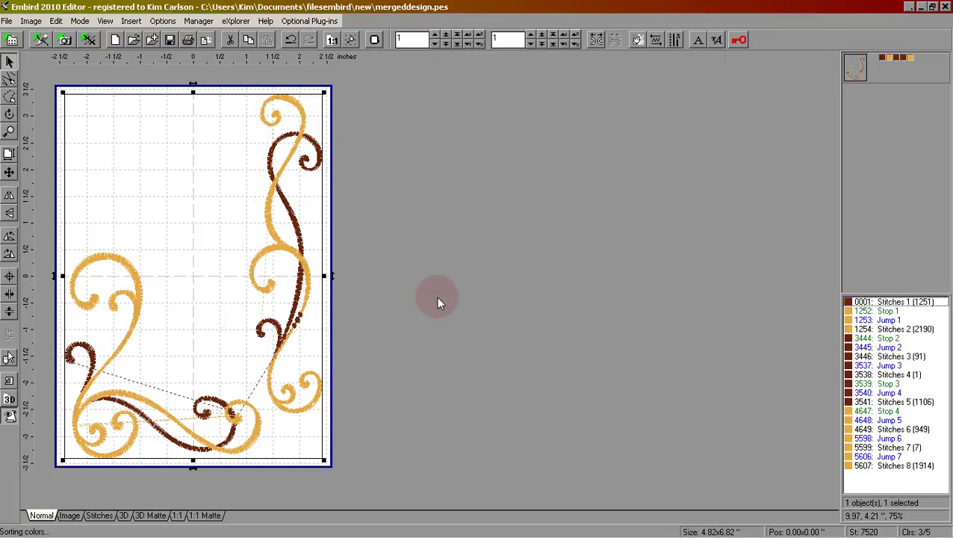
Check each colour by isolating brown and re-showing gold and the rest, then save mergeddesign.pes
right_click(885, 62)
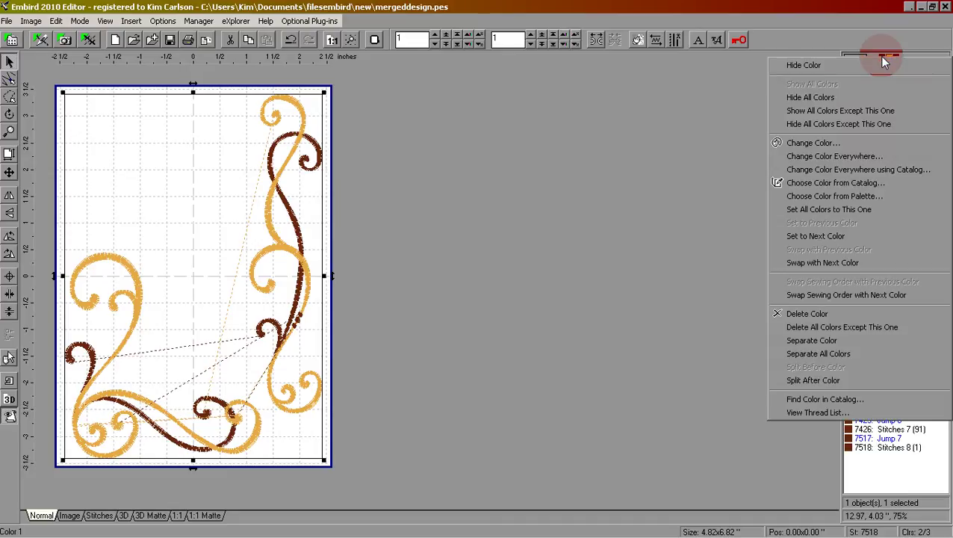
click(871, 125)
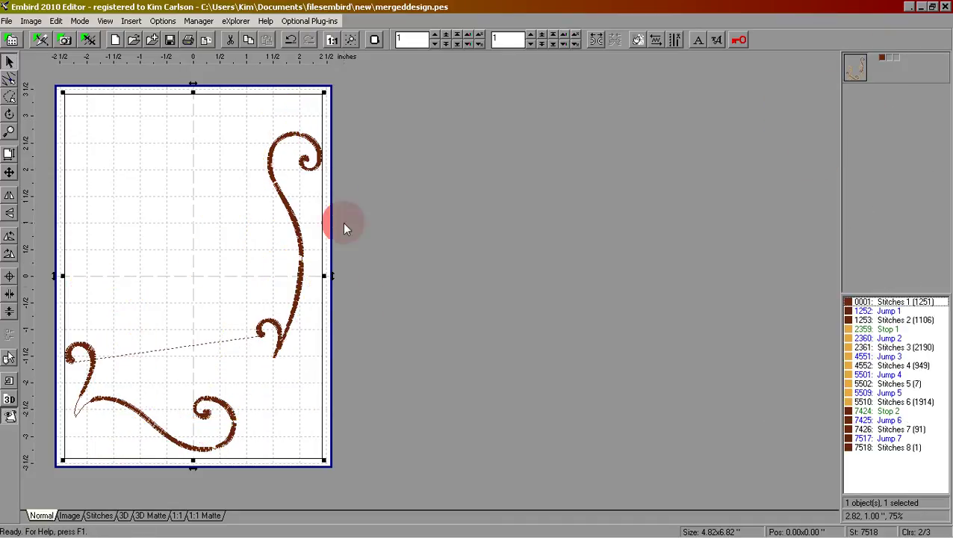
right_click(888, 57)
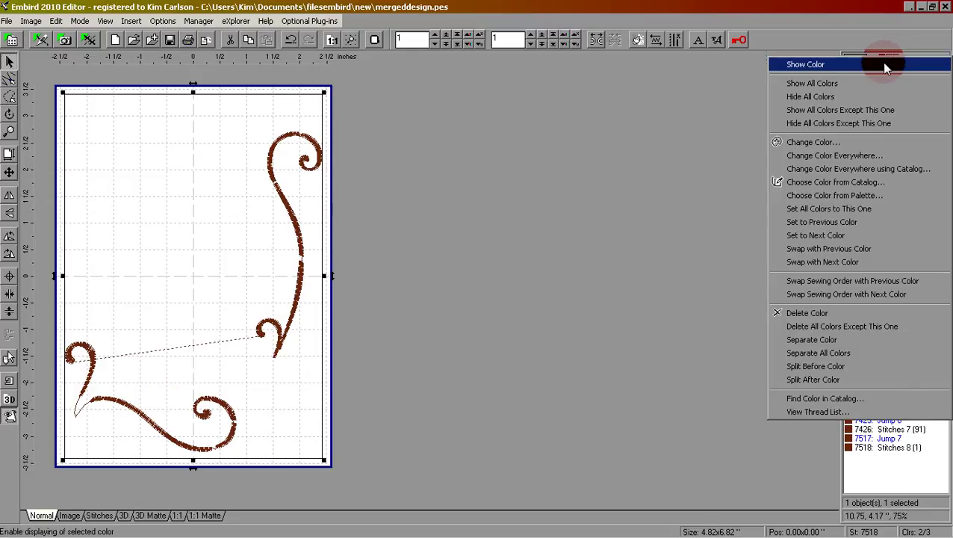
click(885, 65)
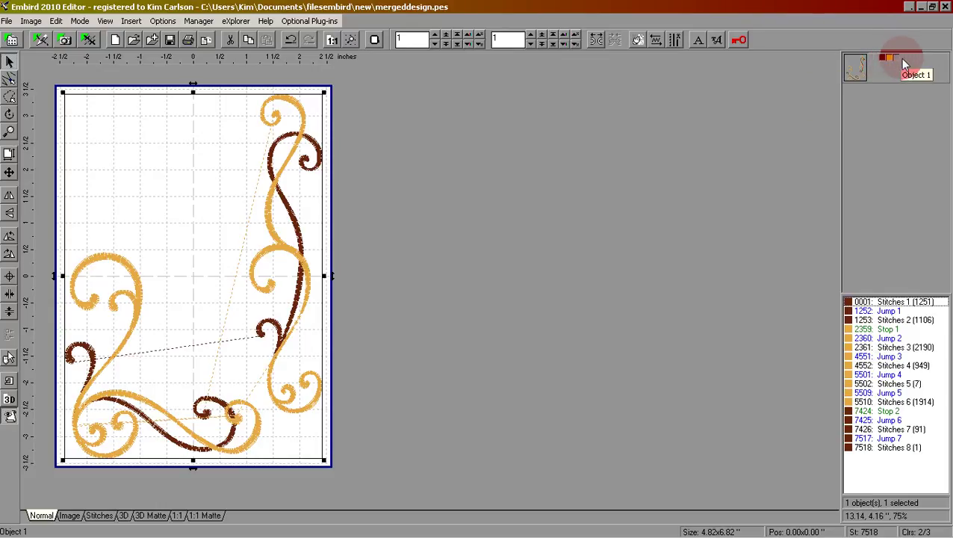
right_click(899, 65)
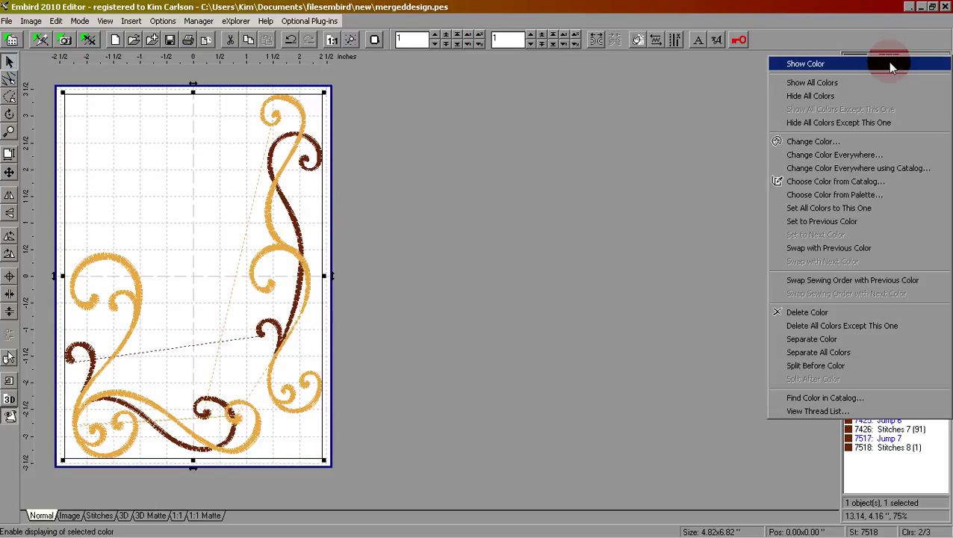
click(893, 66)
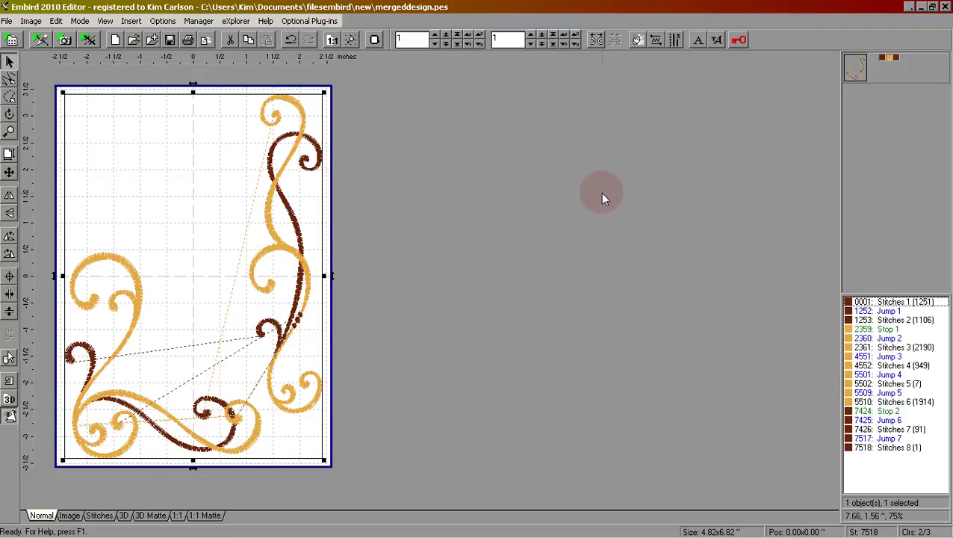
click(171, 41)
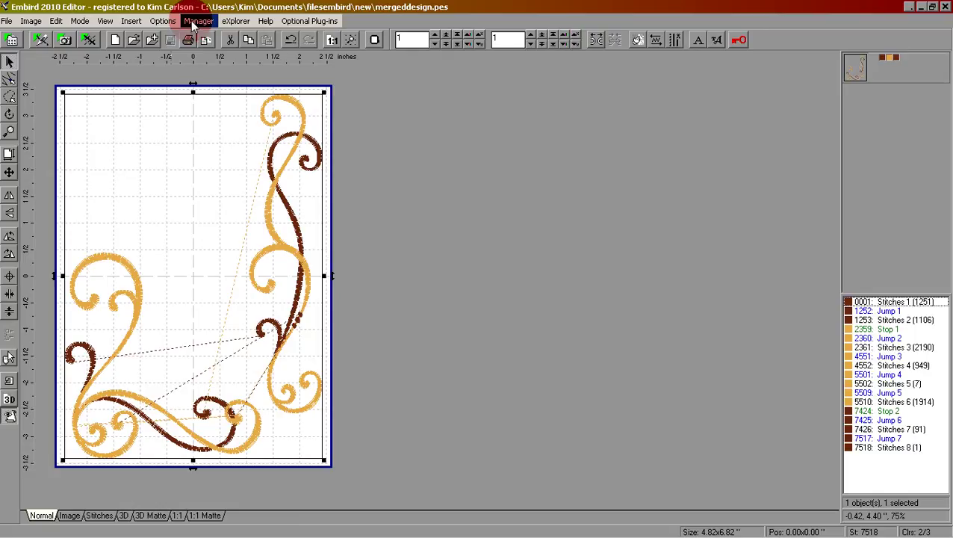
Preview mergeddesign.pes (4.82x6.82 in, 7572 stitches) in Manager and open its Input/Output Operations menu
click(195, 21)
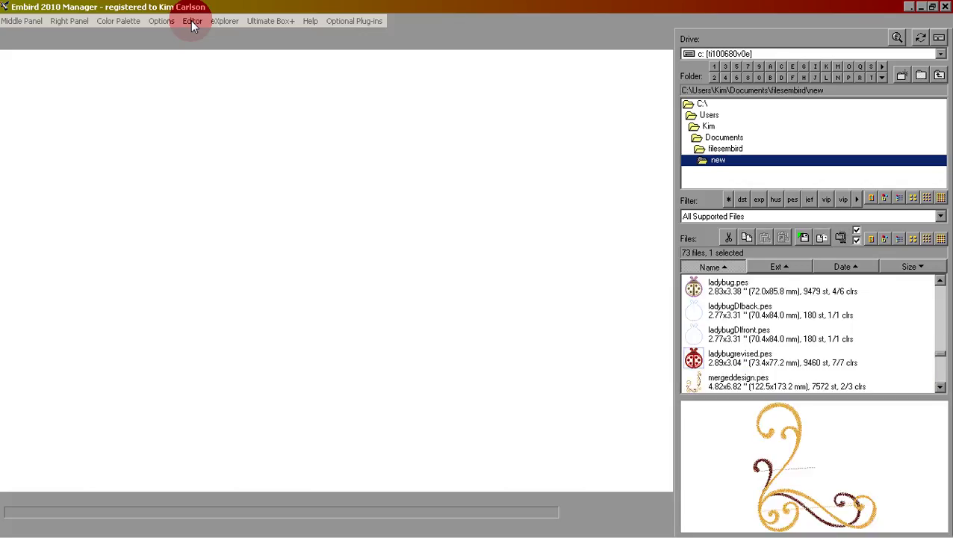
click(926, 380)
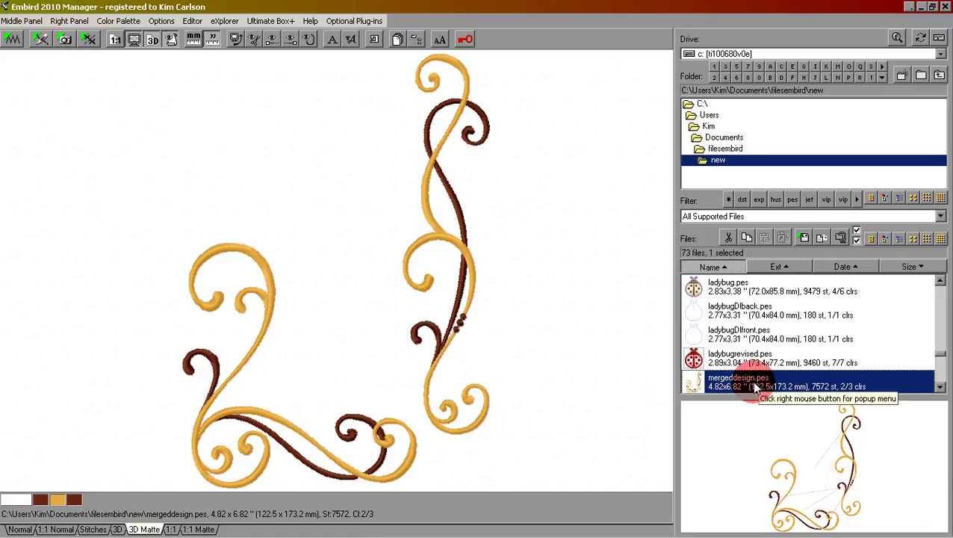
right_click(757, 388)
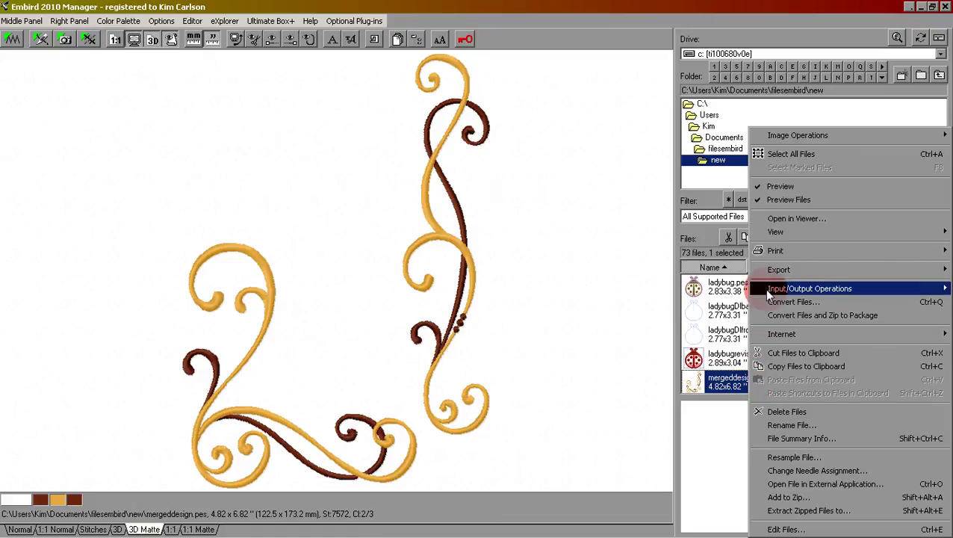
mouse_move(770, 293)
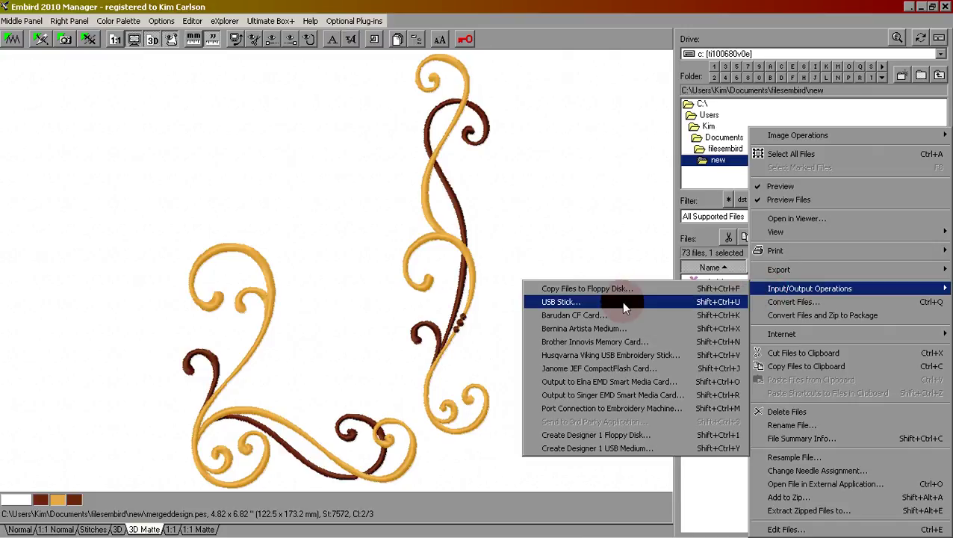
Write mergeddesign.pes in PES format with its mergeddesign.edr palette file to USB drive E:\
click(620, 301)
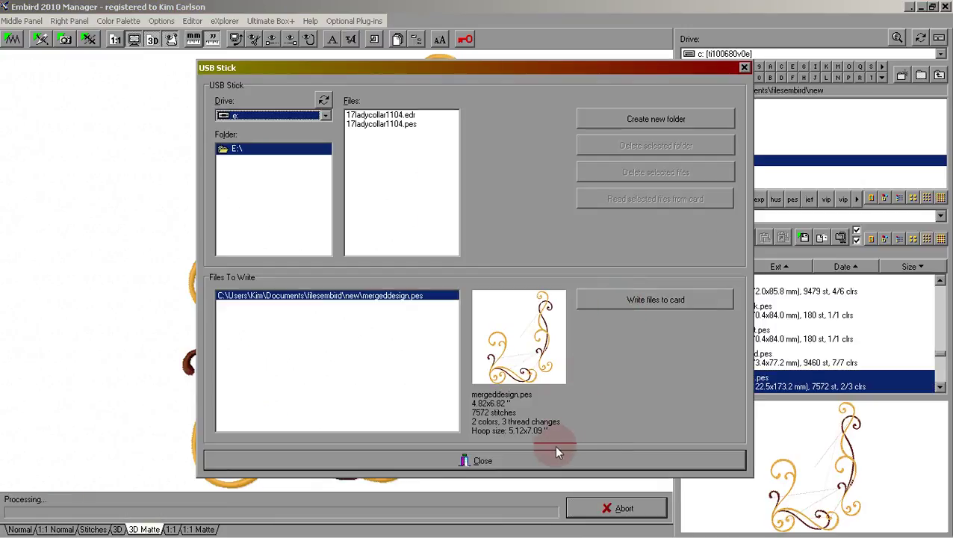
click(636, 298)
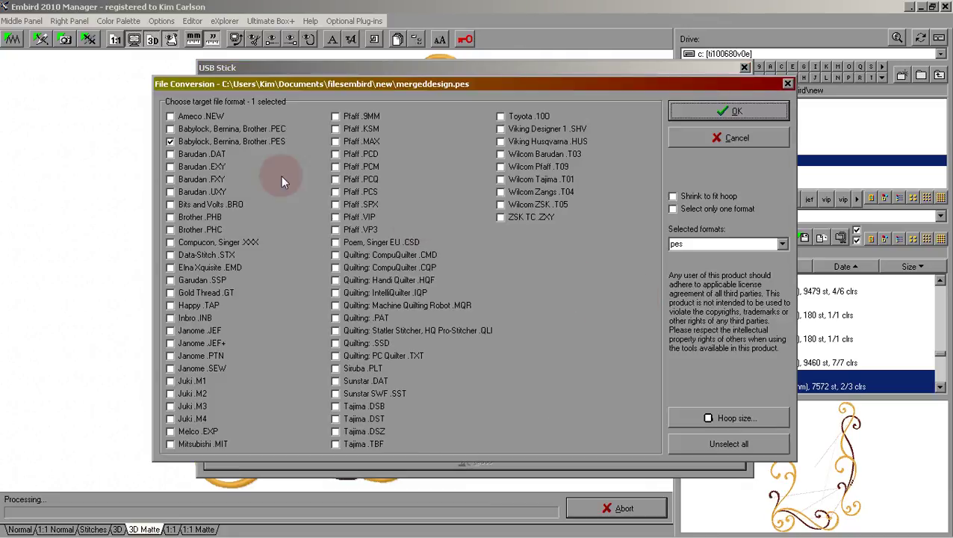
click(728, 109)
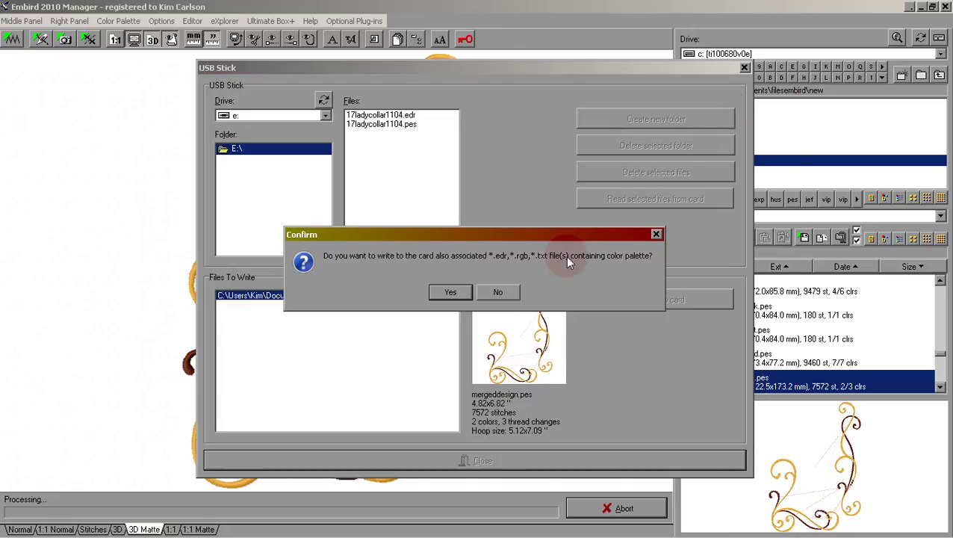
click(453, 292)
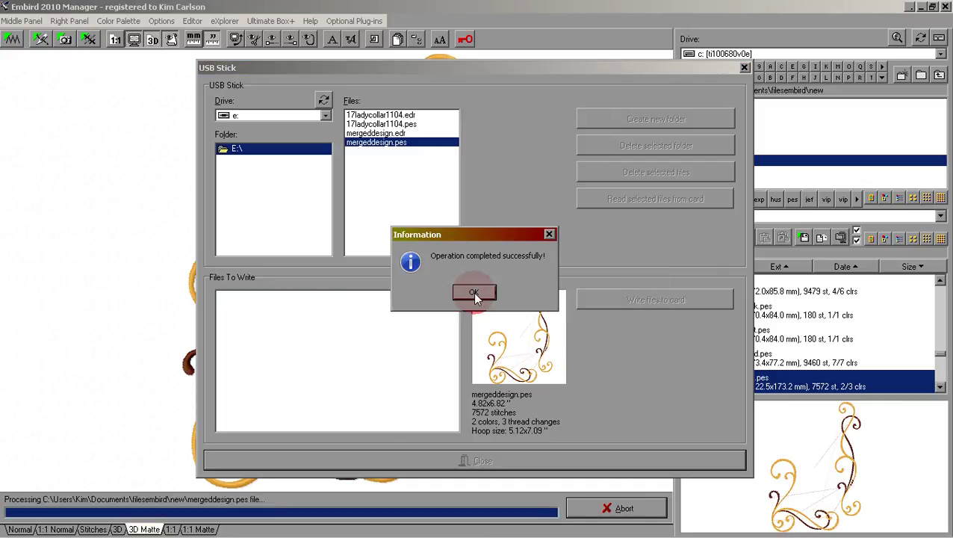
click(474, 292)
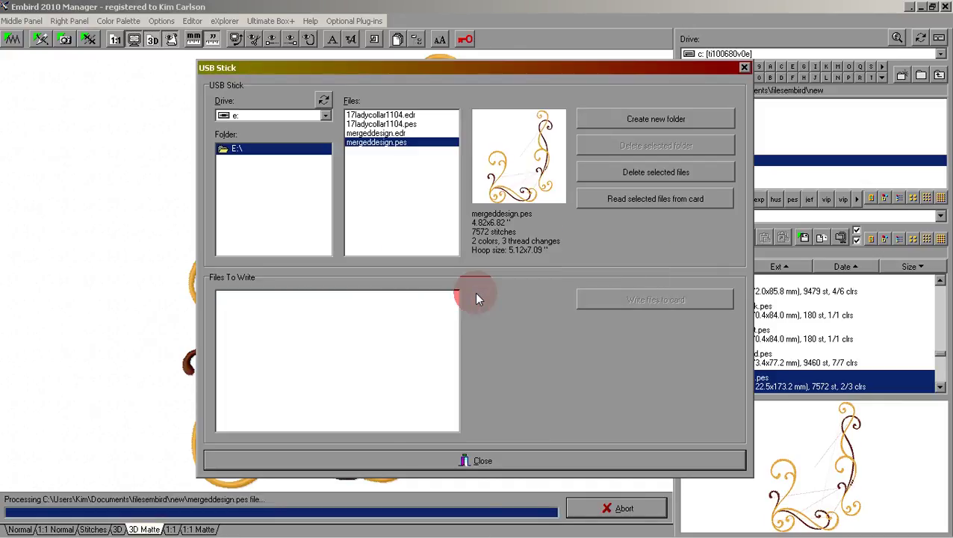
click(483, 458)
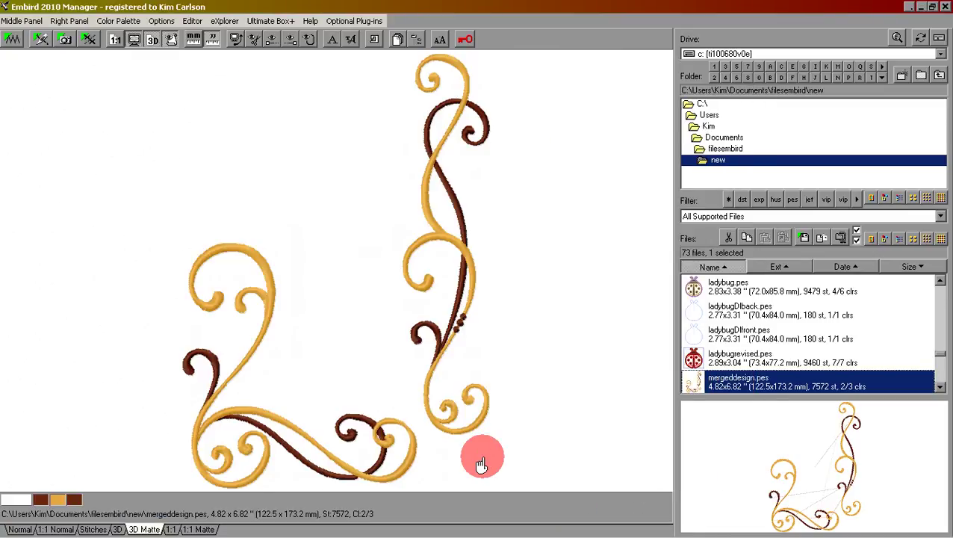